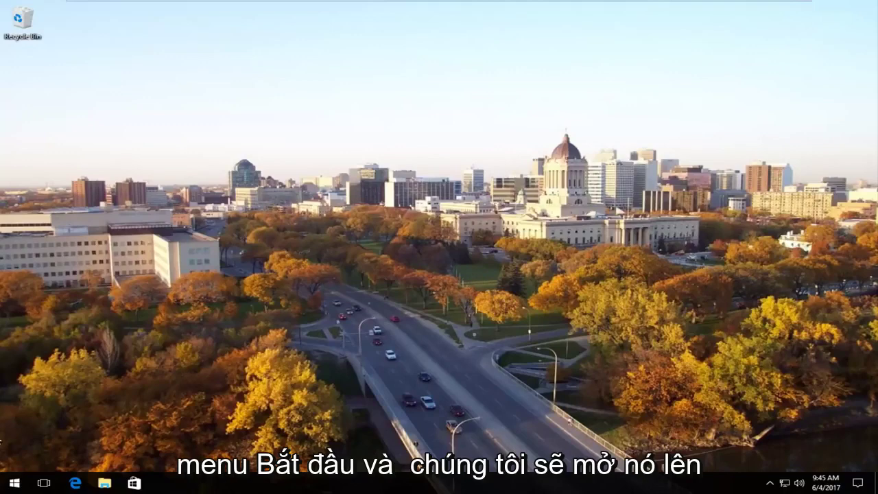
Step: Search the Start menu for 'services' and launch the Services desktop app
{"action": "left_click", "coordinate": [12, 485]}
{"action": "type", "text": "s"}
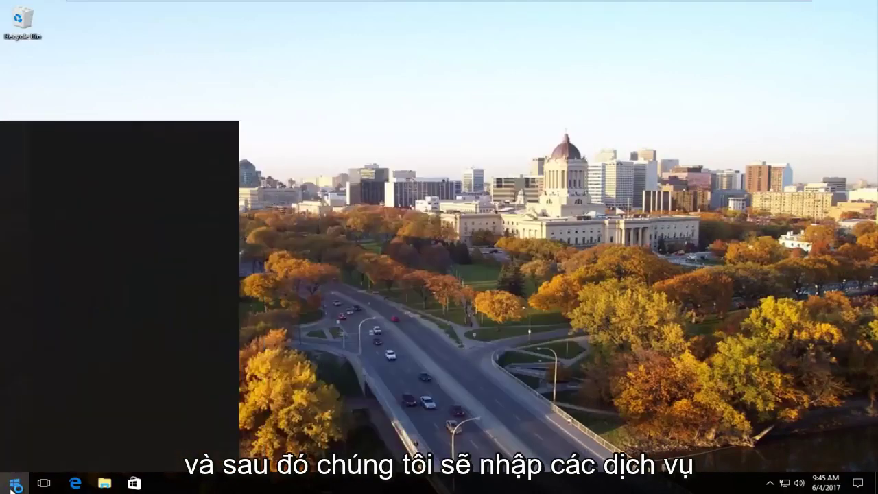
{"action": "type", "text": "ervices"}
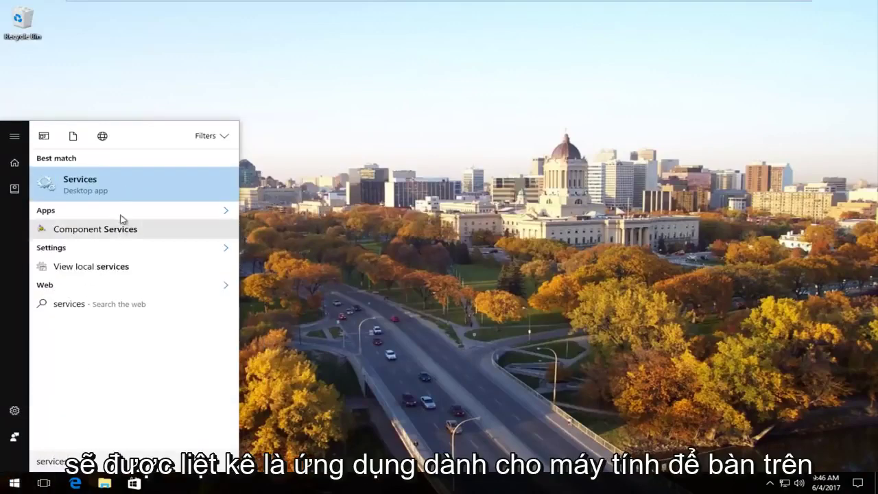
{"action": "left_click", "coordinate": [90, 193]}
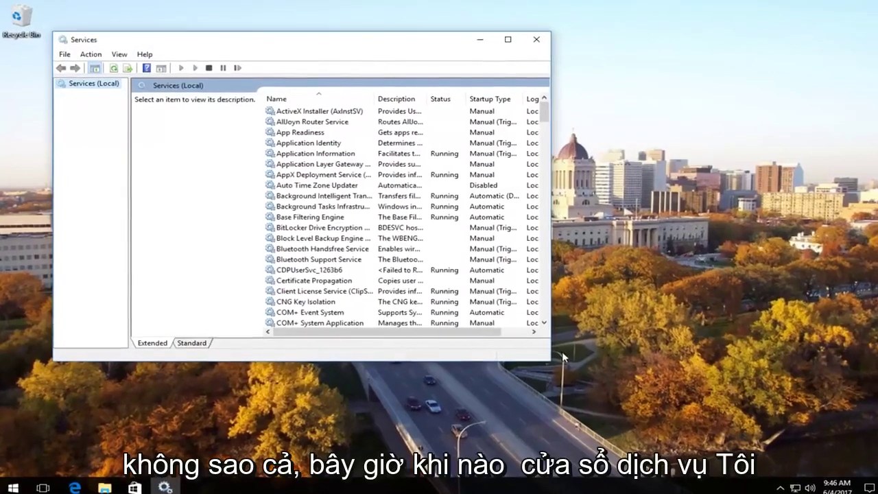
Step: Enlarge the Services window, widen the Name column, and select TCP/IP NetBIOS Helper
{"action": "left_click_drag", "start_coordinate": [550, 359], "coordinate": [760, 441]}
{"action": "left_click_drag", "start_coordinate": [390, 93], "coordinate": [465, 93]}
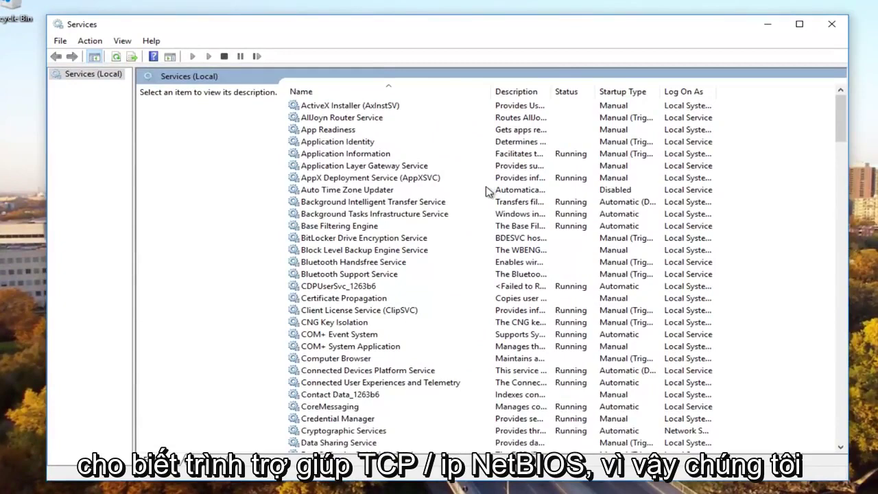
{"action": "scroll", "coordinate": [447, 265], "scroll_direction": "down", "scroll_amount": 10}
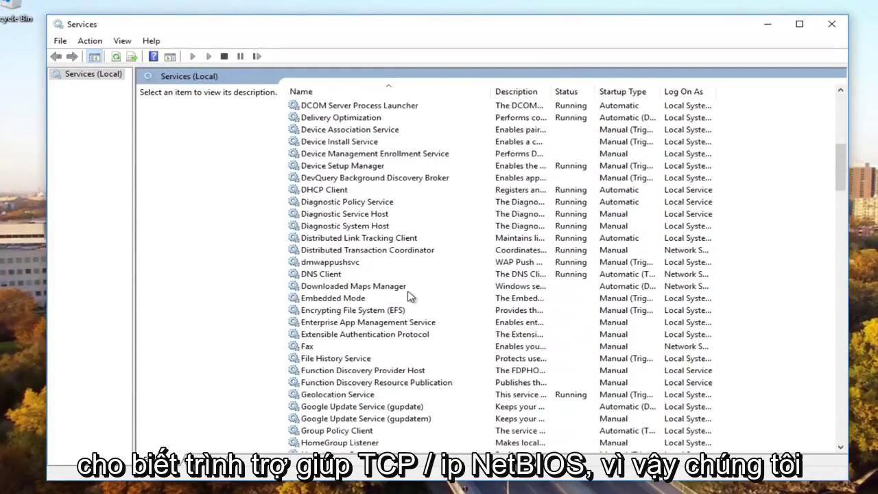
{"action": "scroll", "coordinate": [409, 295], "scroll_direction": "down", "scroll_amount": 20}
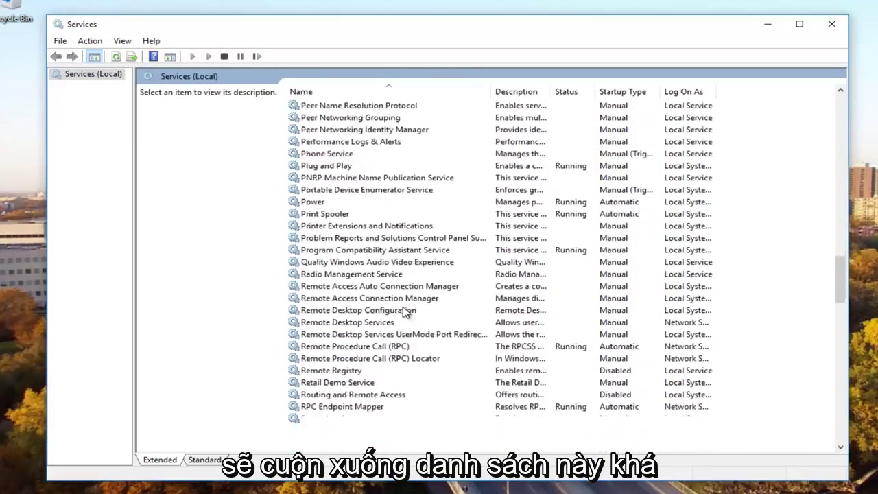
{"action": "scroll", "coordinate": [404, 312], "scroll_direction": "down", "scroll_amount": 12}
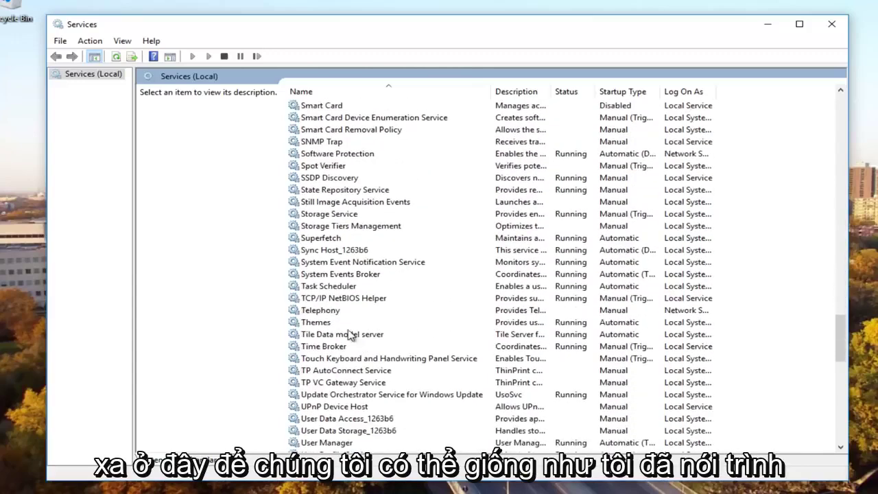
{"action": "left_click", "coordinate": [324, 299]}
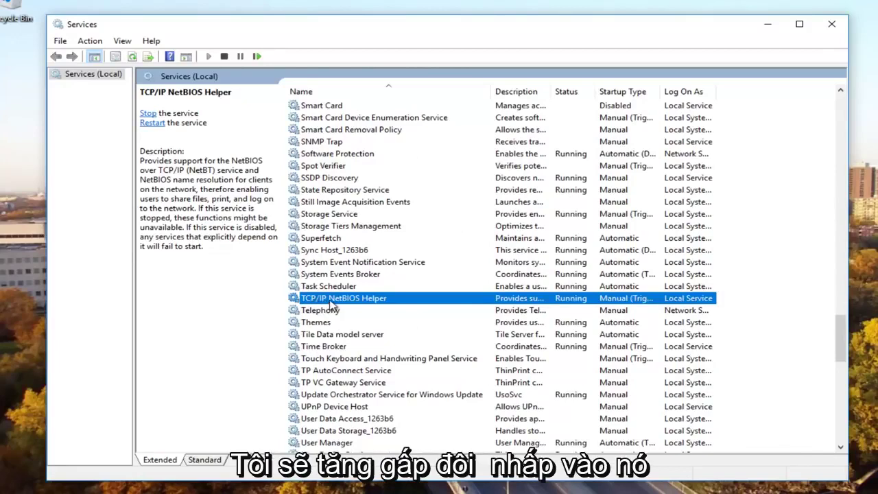
Step: Set the TCP/IP NetBIOS Helper startup type to Automatic and apply it
{"action": "double_click", "coordinate": [330, 303]}
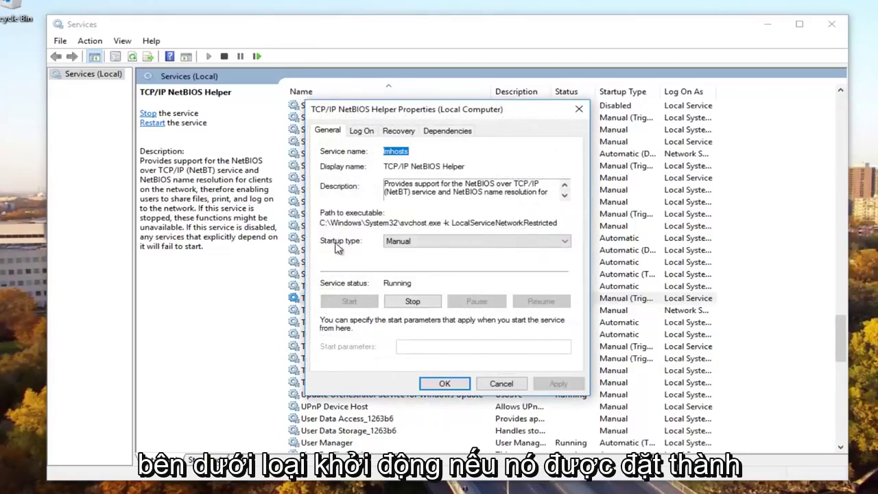
{"action": "left_click", "coordinate": [425, 243]}
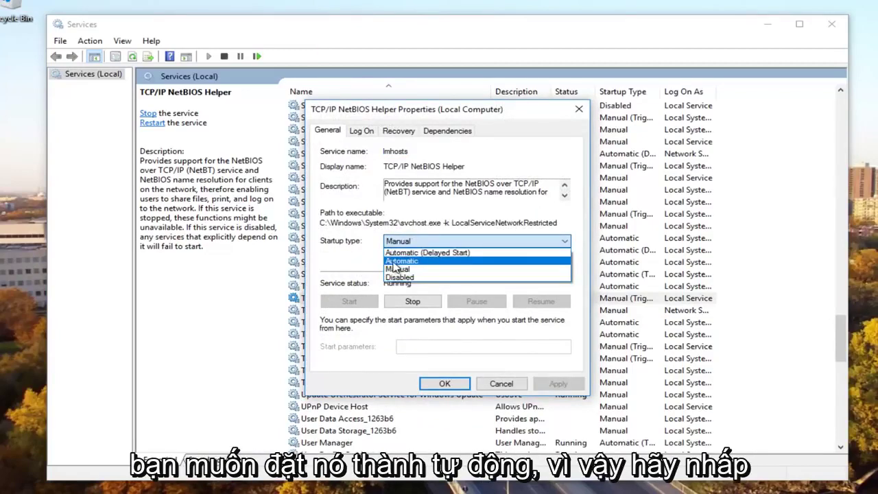
{"action": "left_click", "coordinate": [395, 261]}
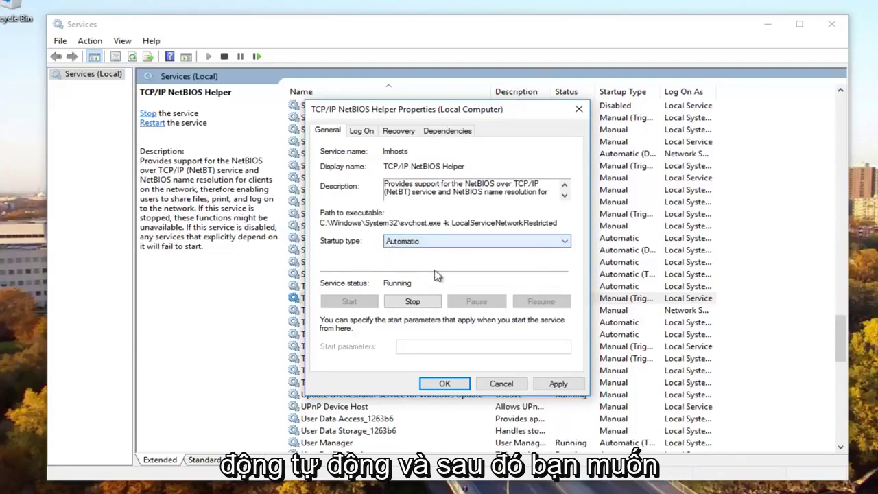
{"action": "left_click", "coordinate": [558, 384]}
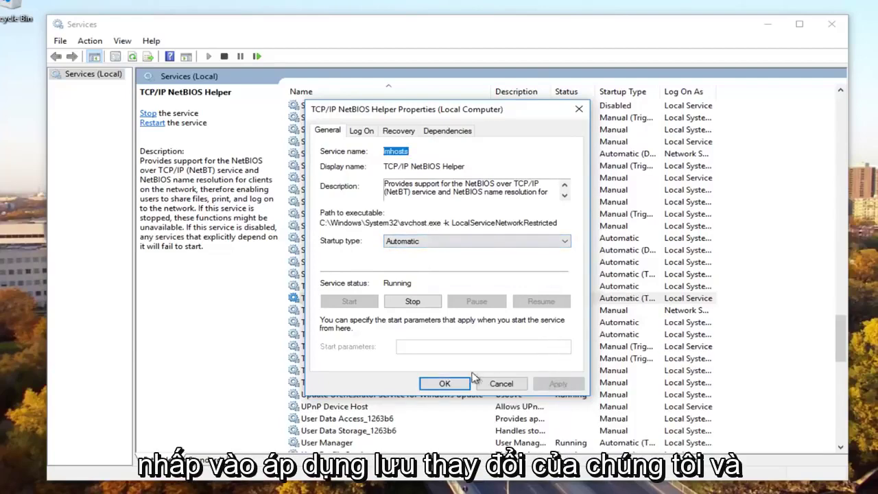
{"action": "left_click", "coordinate": [444, 383]}
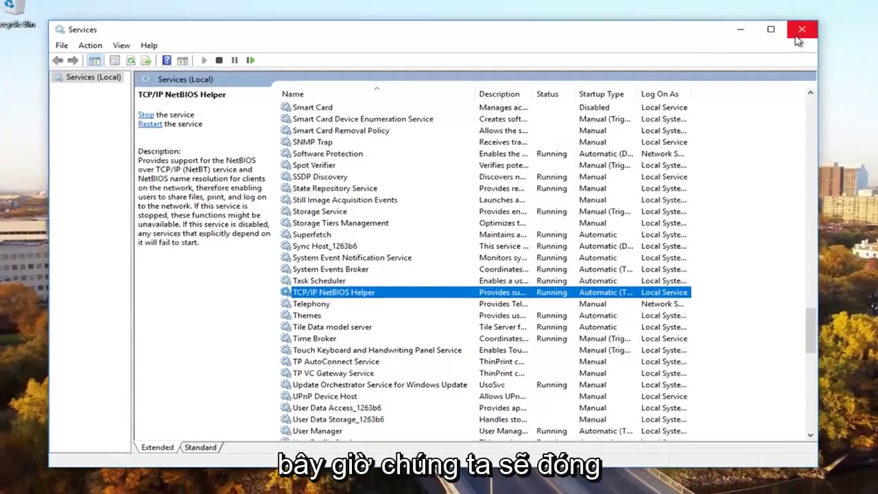
Step: Close Services and launch Network and Sharing Center from a Start search
{"action": "left_click", "coordinate": [831, 24]}
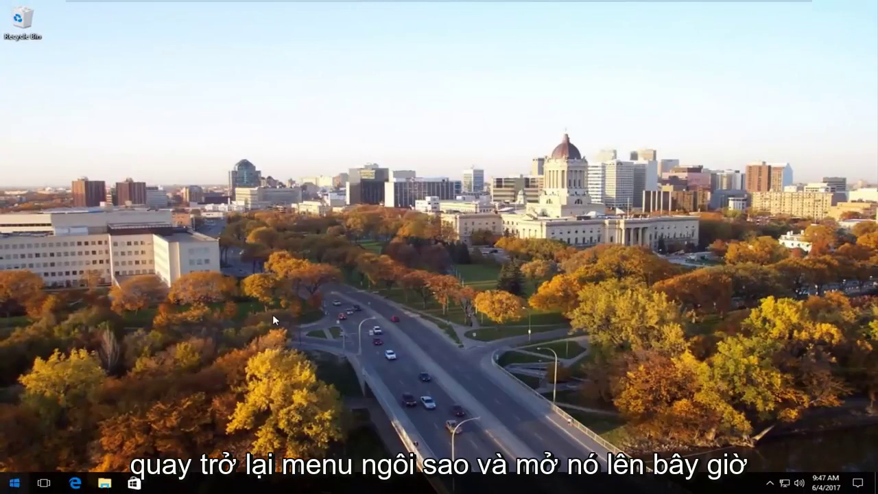
{"action": "key", "text": "super"}
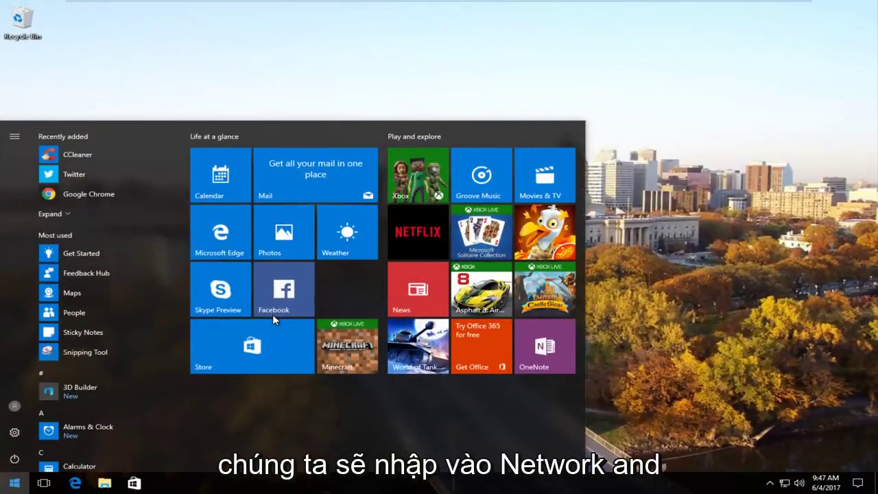
{"action": "type", "text": "netowk"}
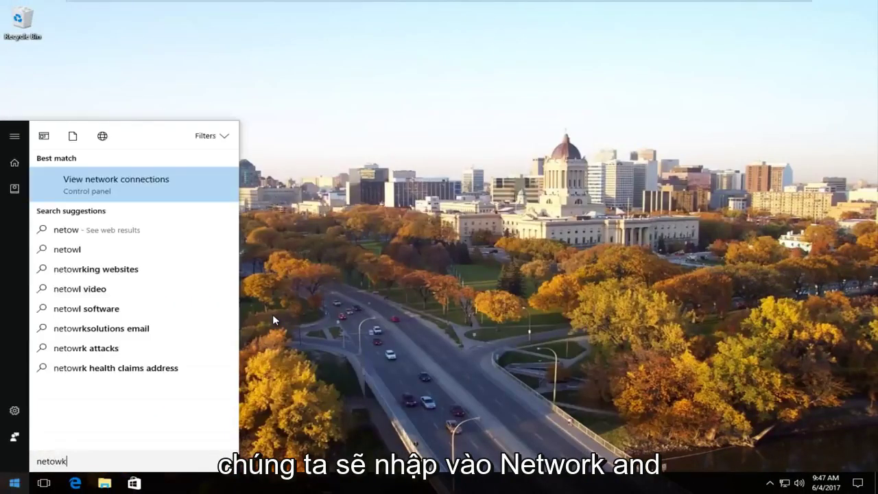
{"action": "key", "text": "BackSpace"}
{"action": "key", "text": "BackSpace"}
{"action": "key", "text": "BackSpace"}
{"action": "type", "text": "work and shr"}
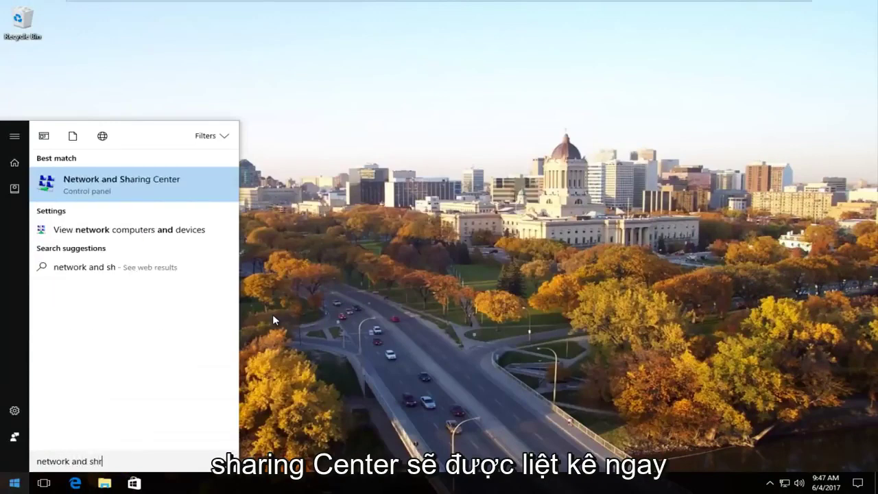
{"action": "type", "text": "ing ce"}
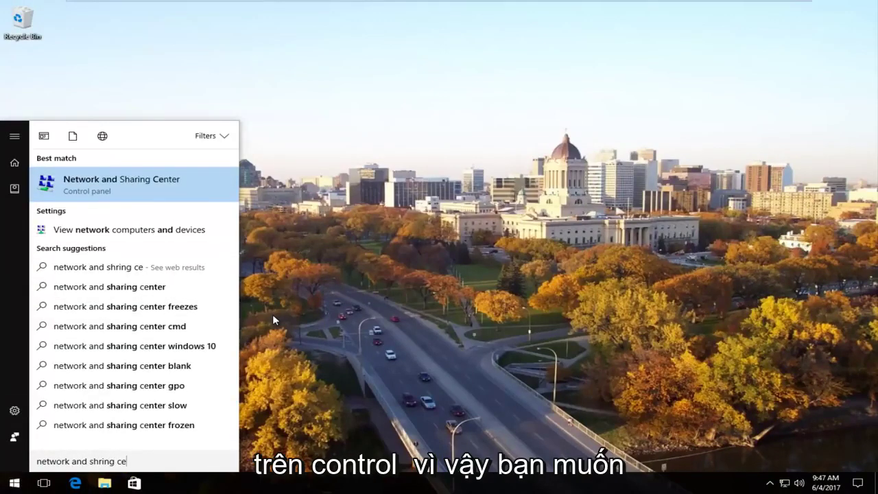
{"action": "key", "text": "Return"}
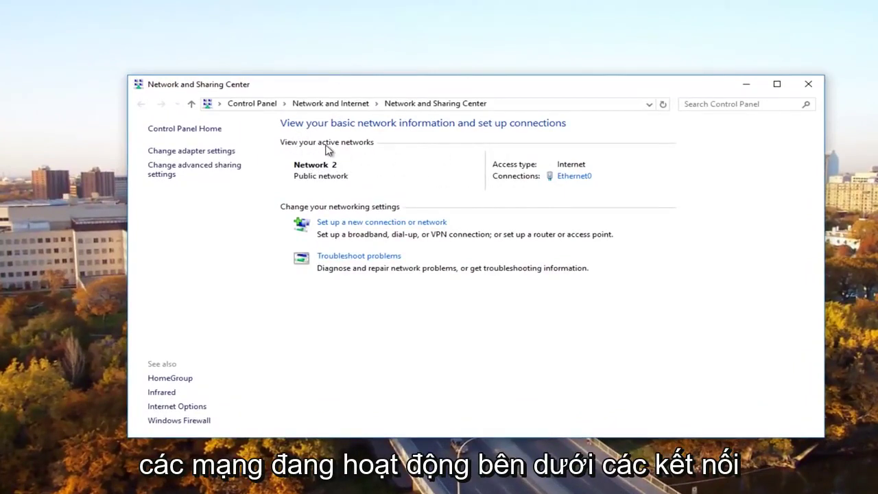
Step: Open the Internet Protocol Version 4 (TCP/IPv4) properties from the Ethernet0 status and properties windows
{"action": "left_click", "coordinate": [568, 177]}
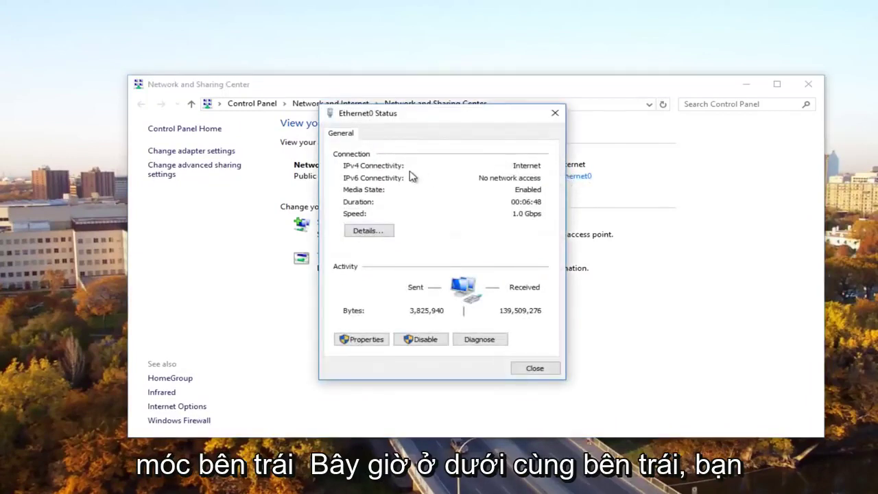
{"action": "left_click_drag", "start_coordinate": [400, 121], "coordinate": [424, 116]}
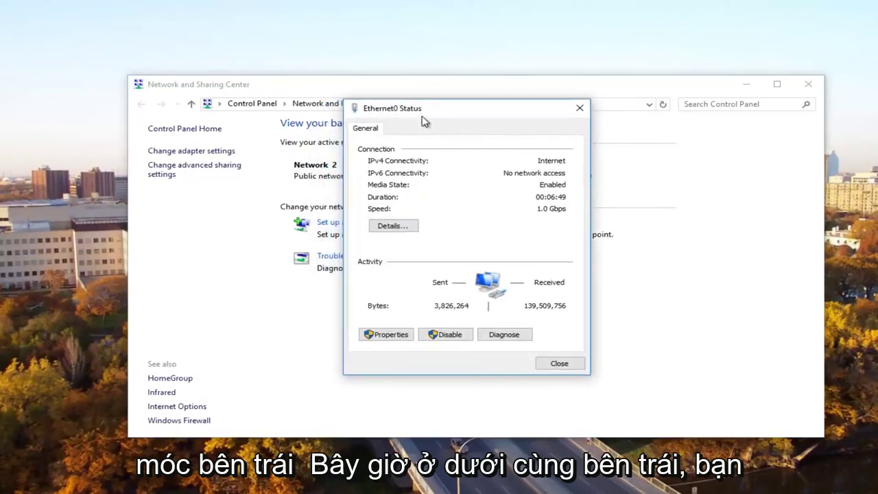
{"action": "left_click", "coordinate": [388, 336]}
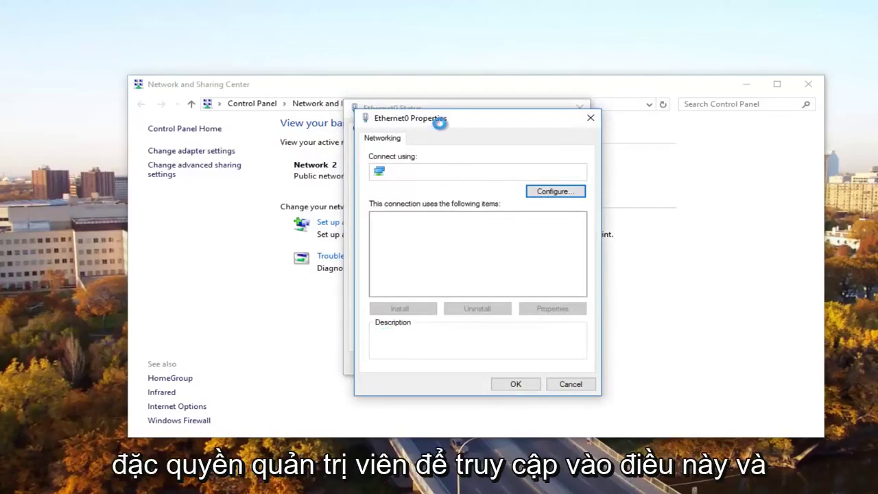
{"action": "left_click_drag", "start_coordinate": [438, 121], "coordinate": [417, 100]}
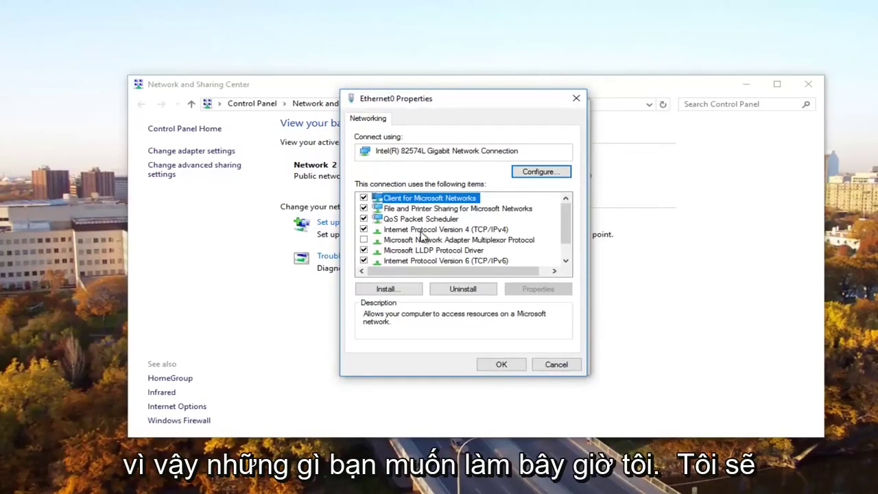
{"action": "left_click", "coordinate": [422, 230]}
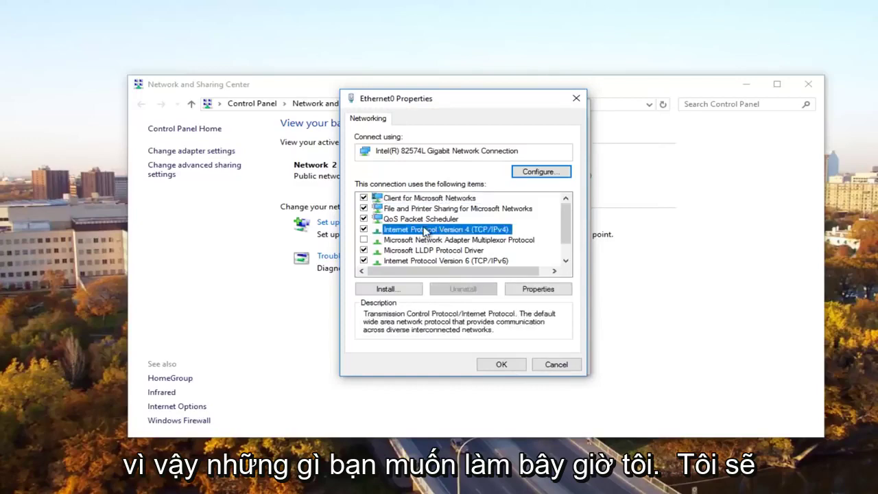
{"action": "left_click", "coordinate": [524, 292]}
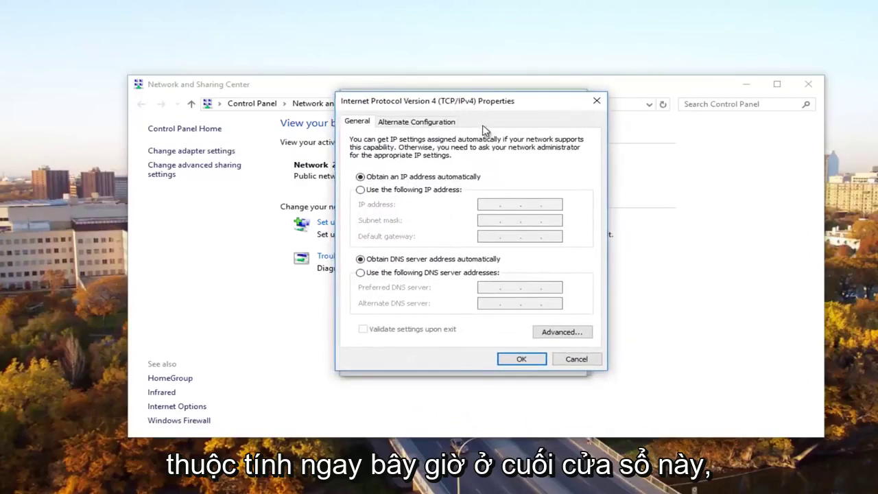
Step: Select 'Enable NetBIOS over TCP/IP' on the WINS tab of Advanced TCP/IP Settings
{"action": "left_click", "coordinate": [554, 334]}
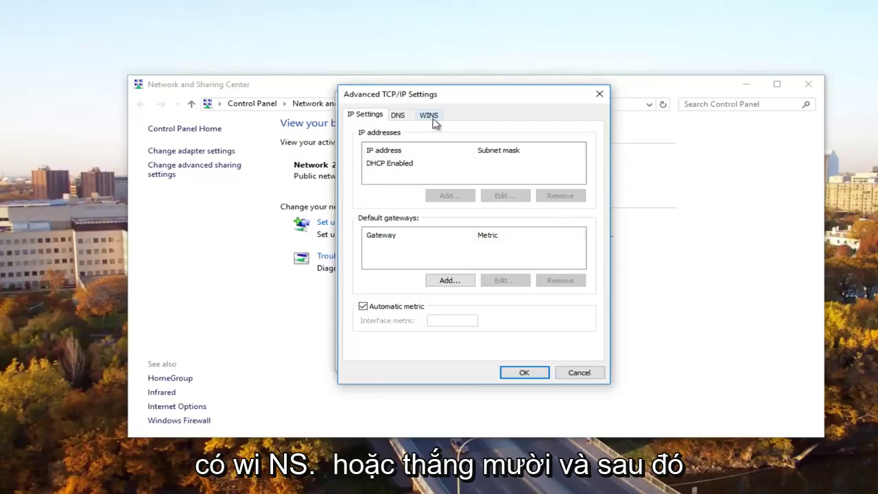
{"action": "left_click", "coordinate": [430, 117]}
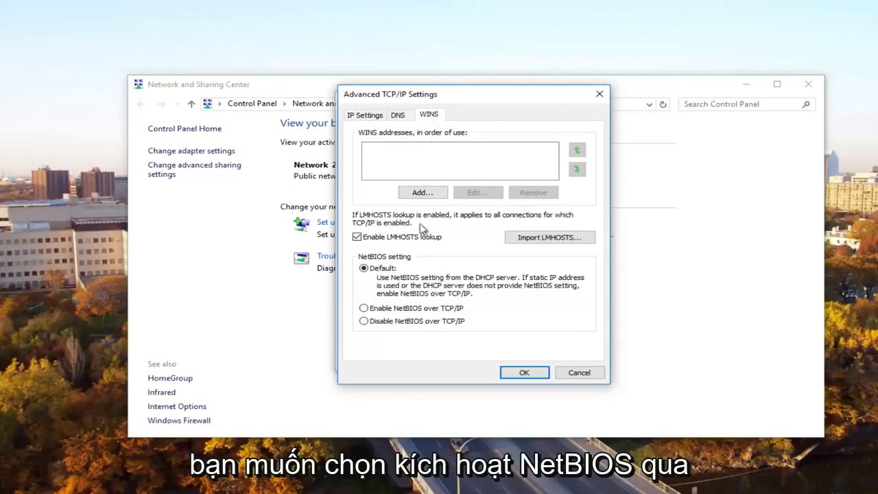
{"action": "left_click", "coordinate": [365, 309]}
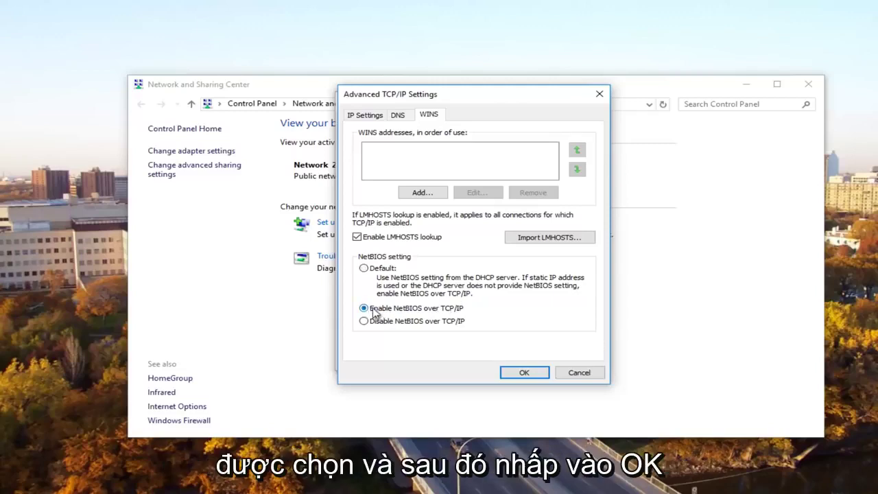
Step: Confirm the NetBIOS change and close the IPv4, Ethernet0 Properties and Ethernet0 Status dialogs
{"action": "left_click", "coordinate": [520, 374]}
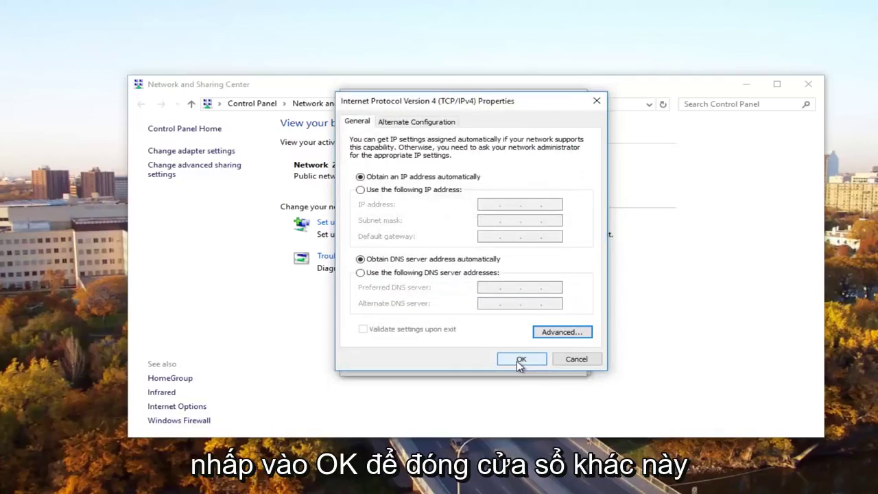
{"action": "left_click", "coordinate": [518, 362]}
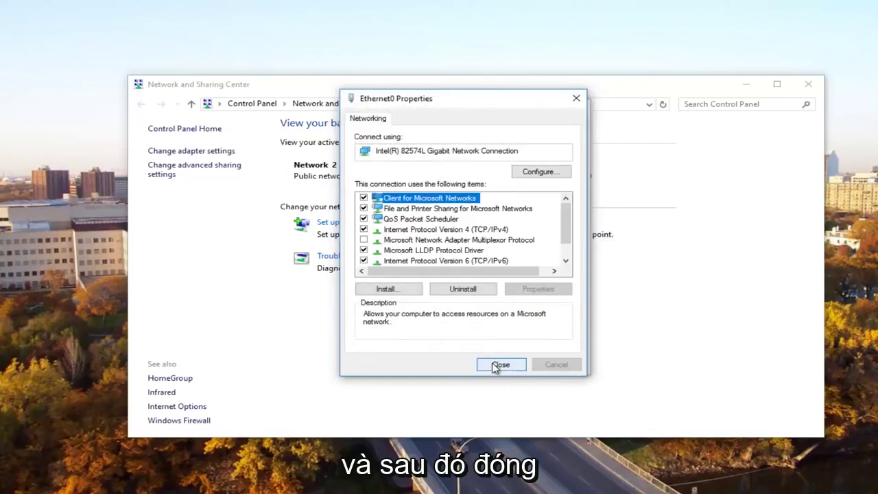
{"action": "left_click", "coordinate": [496, 364]}
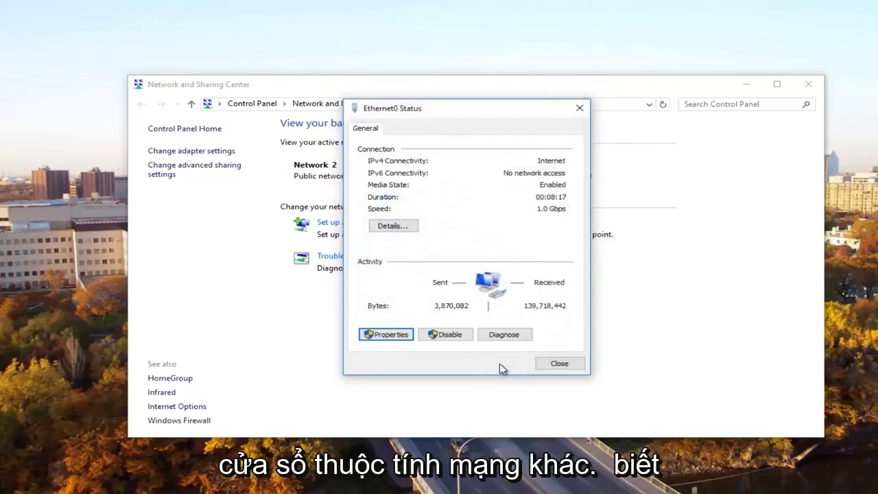
{"action": "left_click", "coordinate": [579, 107]}
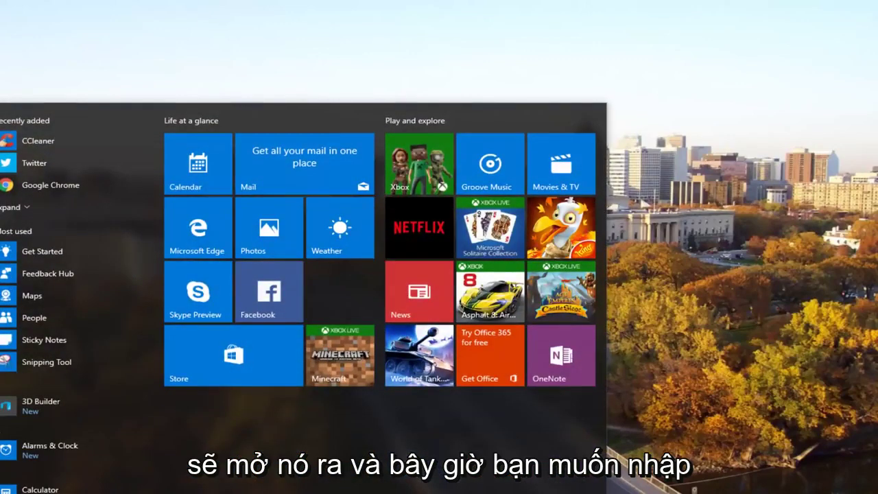
Step: Search for regedit and choose to run it as administrator
{"action": "type", "text": "regedit"}
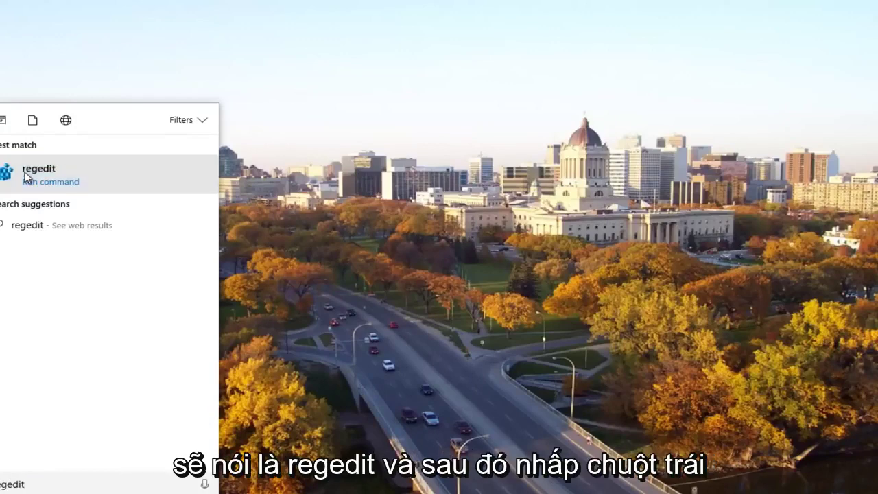
{"action": "right_click", "coordinate": [26, 176]}
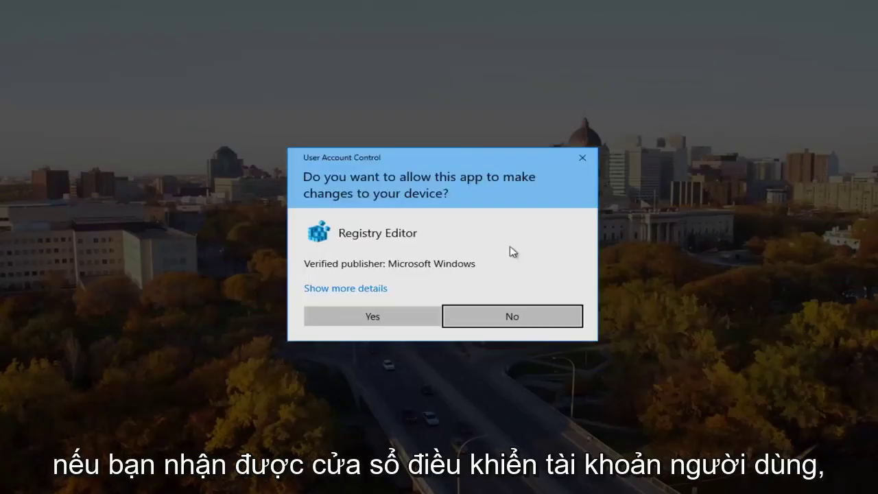
Step: Approve the UAC prompt, expand HKEY_LOCAL_MACHINE\SOFTWARE, and widen the key tree pane
{"action": "left_click", "coordinate": [360, 315]}
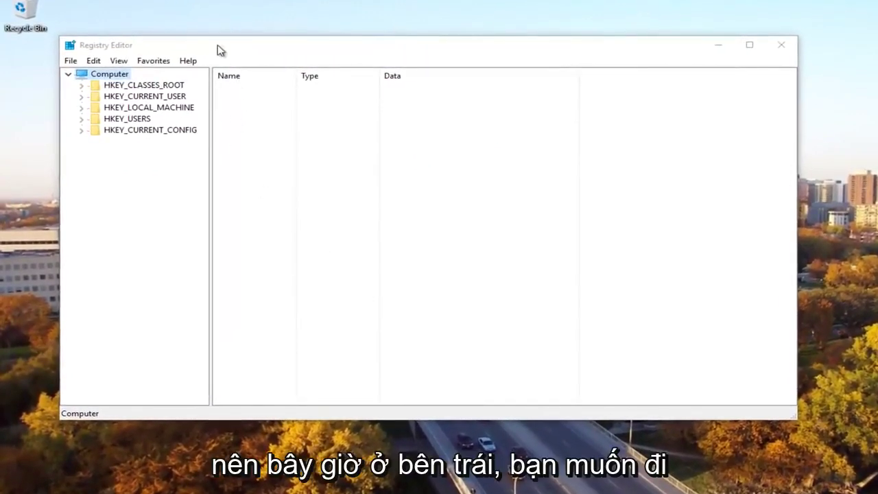
{"action": "left_click_drag", "start_coordinate": [219, 48], "coordinate": [238, 50]}
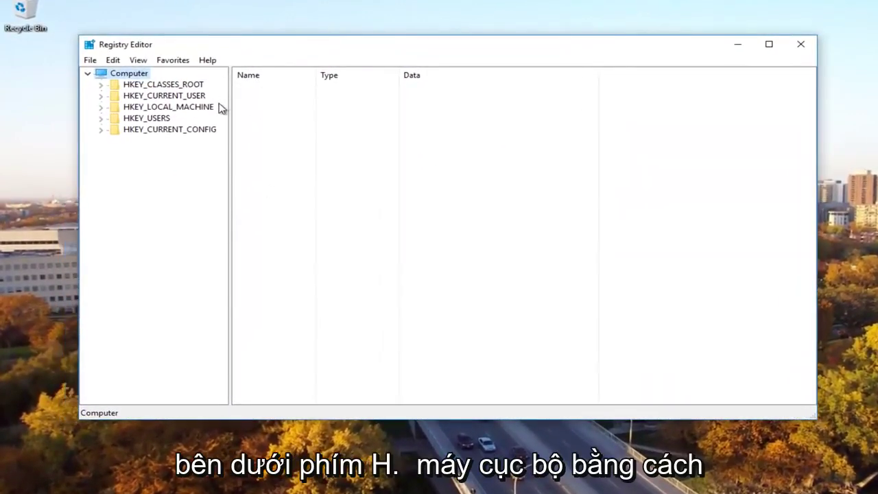
{"action": "left_click", "coordinate": [101, 108]}
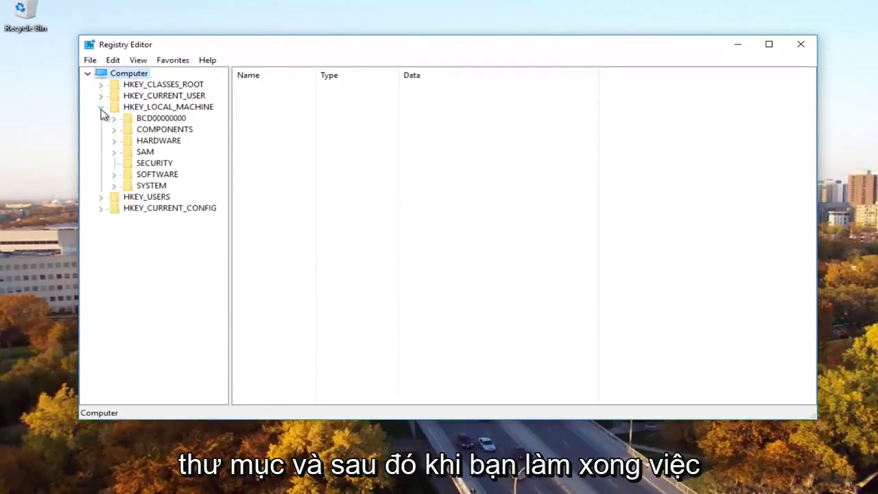
{"action": "left_click", "coordinate": [113, 175]}
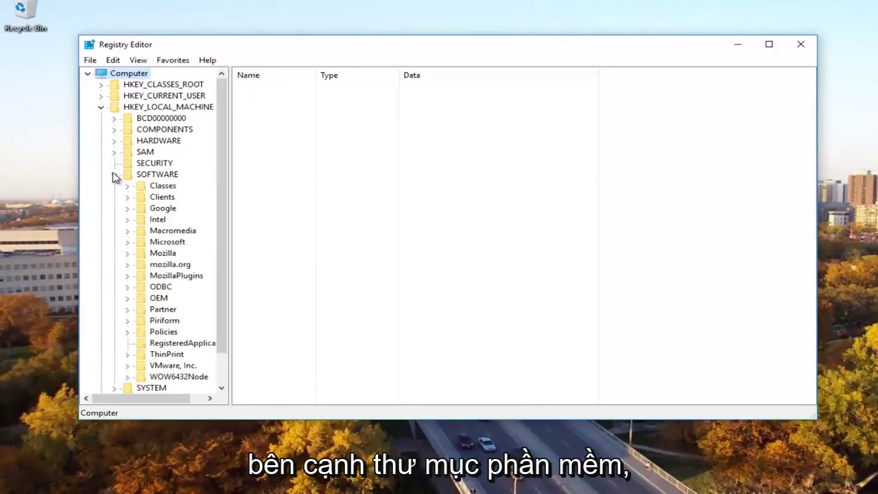
{"action": "left_click_drag", "start_coordinate": [233, 162], "coordinate": [271, 172]}
Step: Expand the Microsoft key, then select and expand MSLicensing to show HardwareID and Store
{"action": "left_click", "coordinate": [165, 242]}
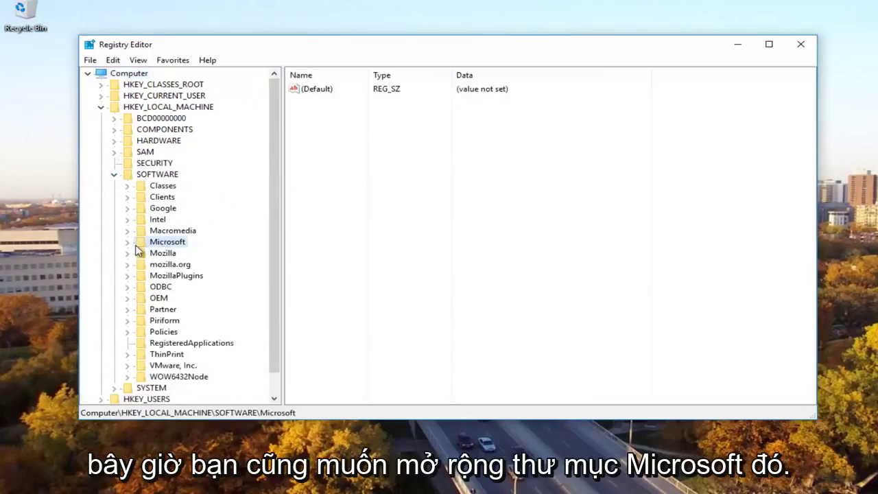
{"action": "left_click", "coordinate": [127, 243]}
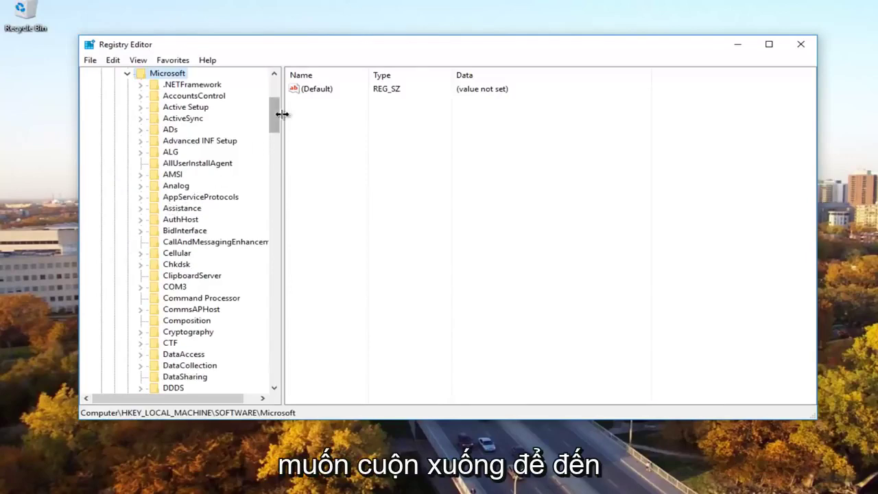
{"action": "left_click_drag", "start_coordinate": [272, 118], "coordinate": [272, 209]}
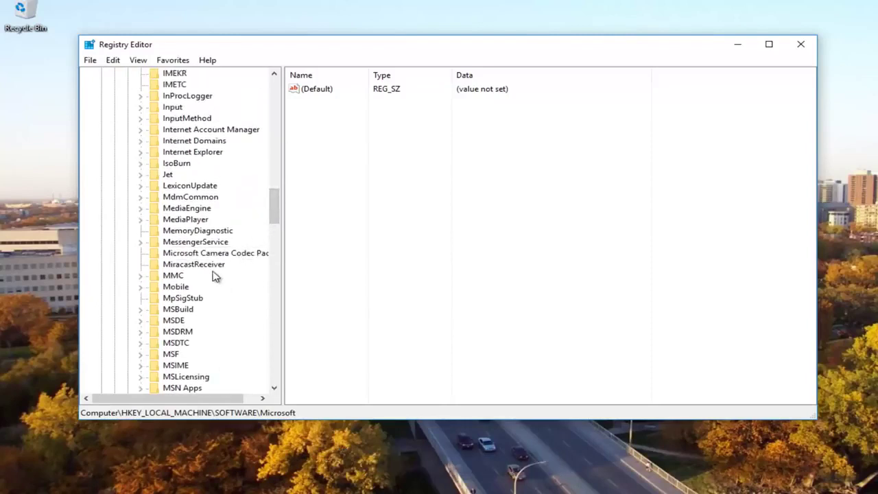
{"action": "scroll", "coordinate": [213, 269], "scroll_direction": "down", "scroll_amount": 3}
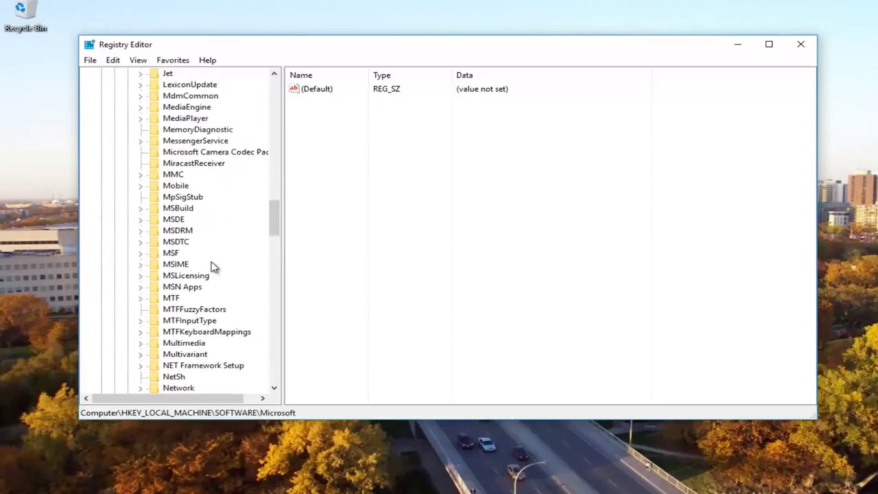
{"action": "left_click", "coordinate": [173, 277]}
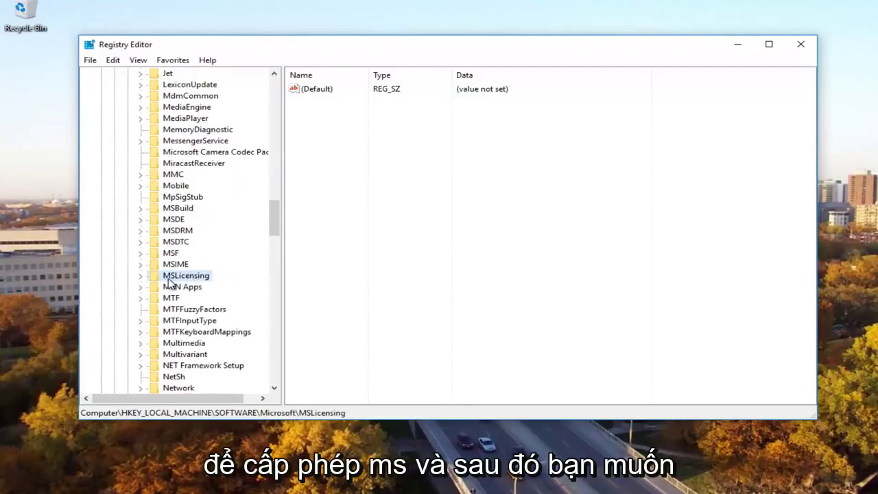
{"action": "left_click", "coordinate": [141, 276]}
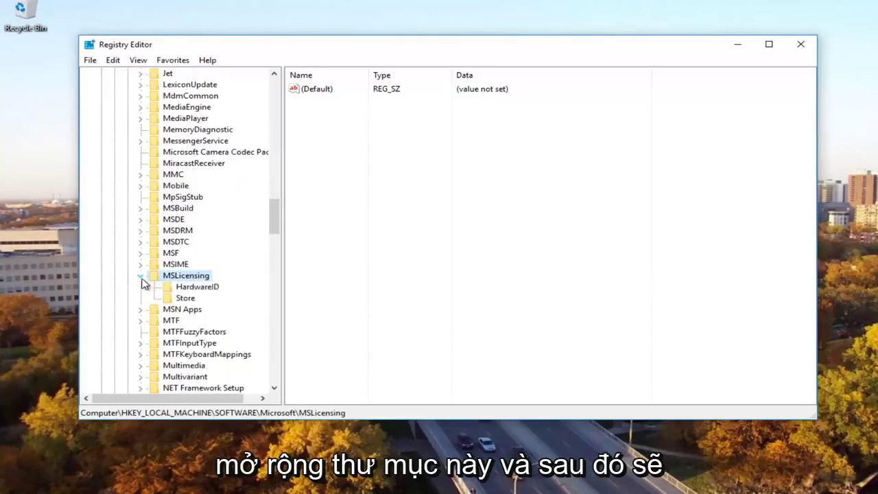
Step: Compare the HardwareID and Store keys, ending on HardwareID with its ClientHWID value shown
{"action": "left_click", "coordinate": [185, 288]}
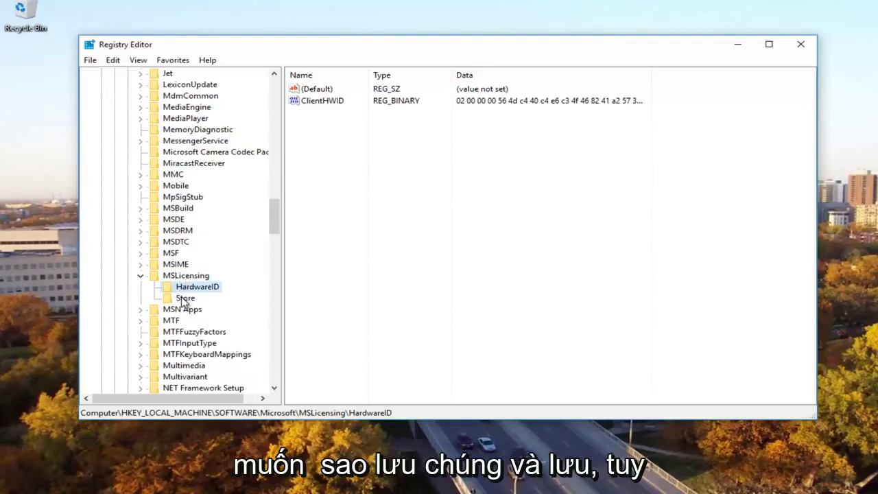
{"action": "left_click", "coordinate": [183, 299]}
{"action": "key", "text": "Left"}
{"action": "key", "text": "Down"}
{"action": "key", "text": "Down"}
{"action": "key", "text": "Up"}
{"action": "key", "text": "Down"}
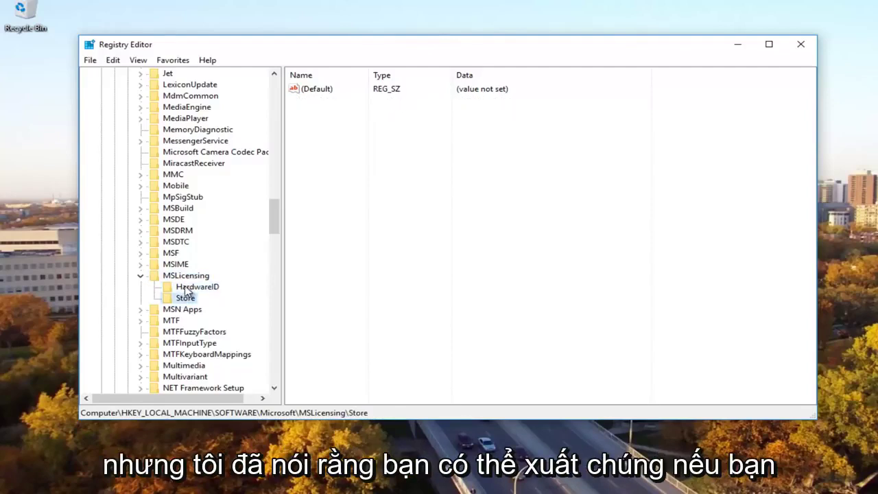
{"action": "key", "text": "Up"}
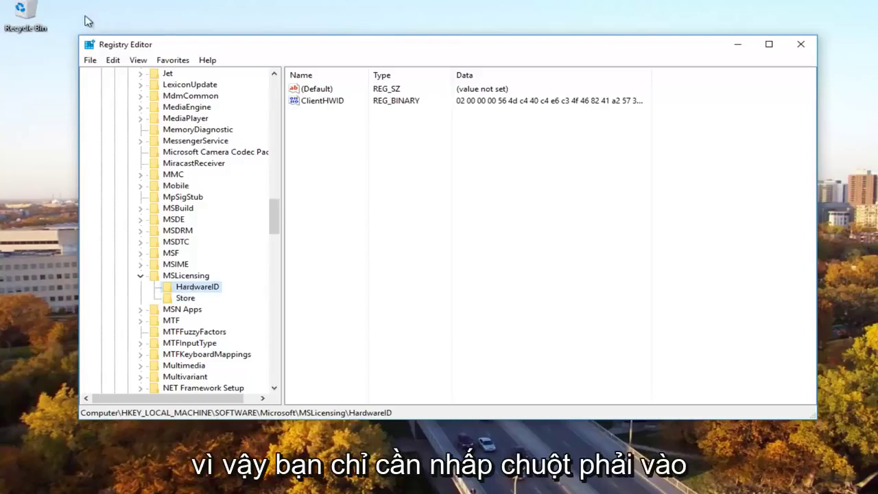
{"action": "right_click", "coordinate": [186, 288]}
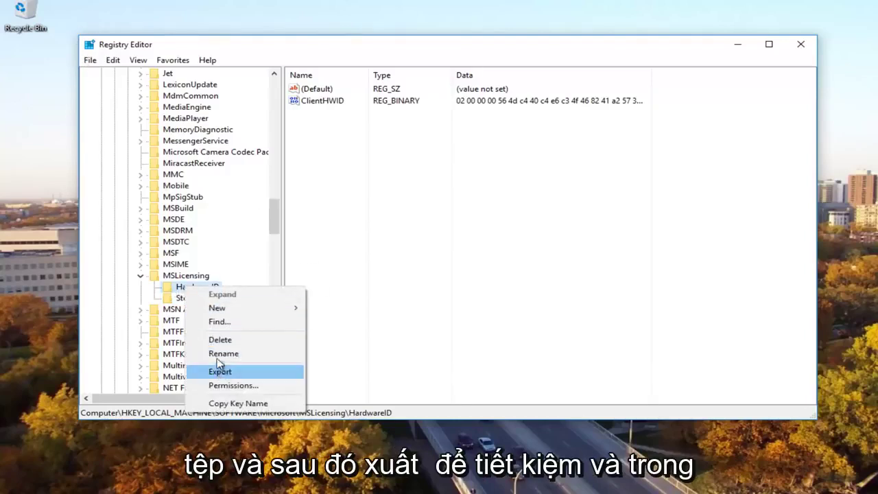
{"action": "left_click", "coordinate": [170, 282]}
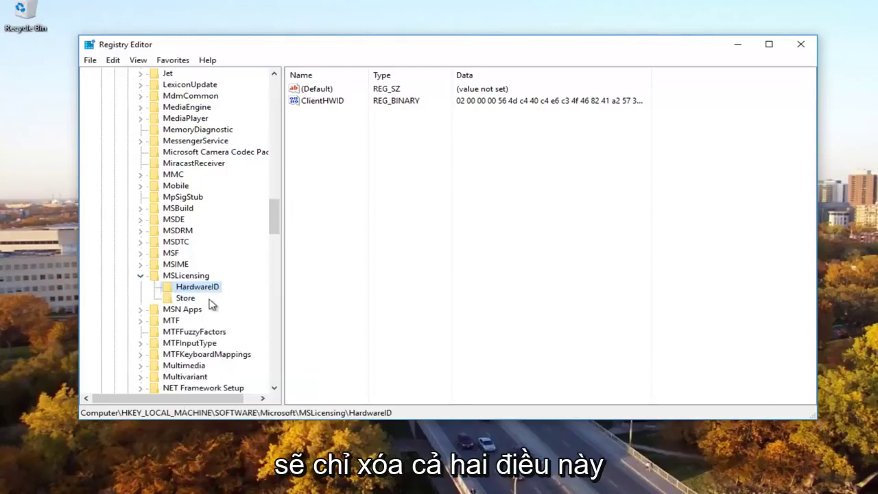
Step: Delete the HardwareID and Store subkeys under MSLicensing, confirming each, and close Registry Editor
{"action": "key", "text": "Delete"}
{"action": "left_click", "coordinate": [583, 260]}
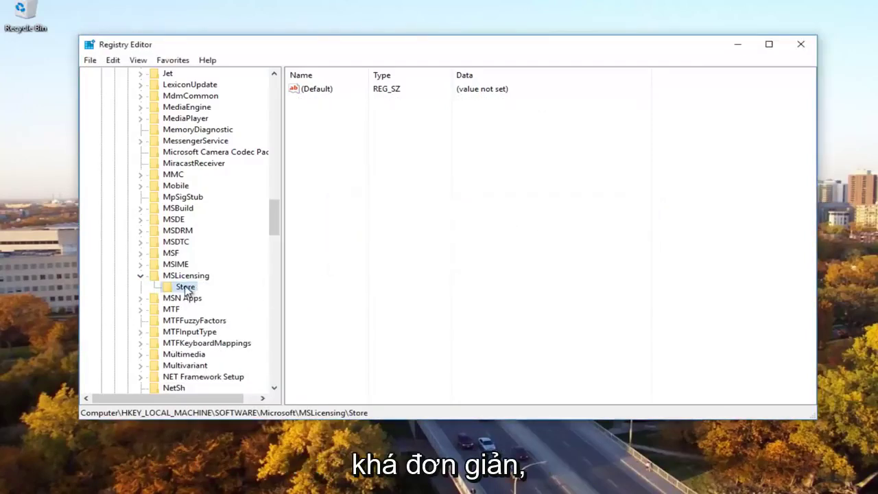
{"action": "key", "text": "Delete"}
{"action": "left_click", "coordinate": [572, 259]}
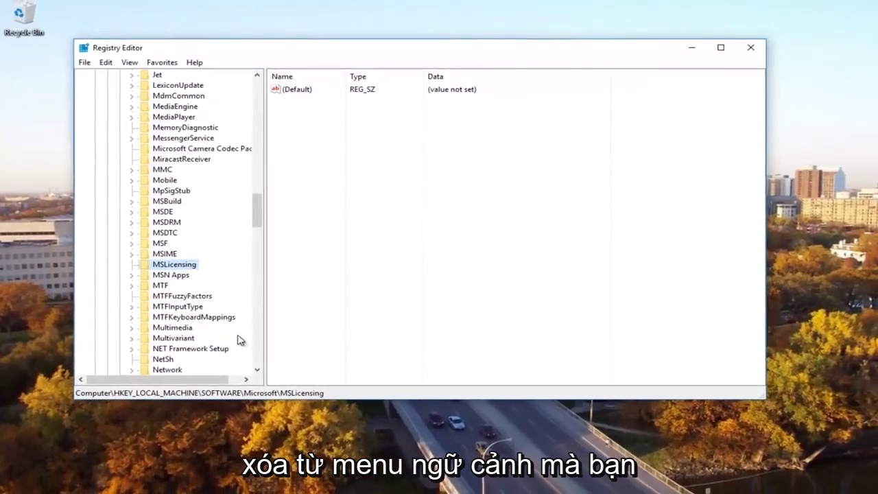
{"action": "left_click", "coordinate": [723, 49]}
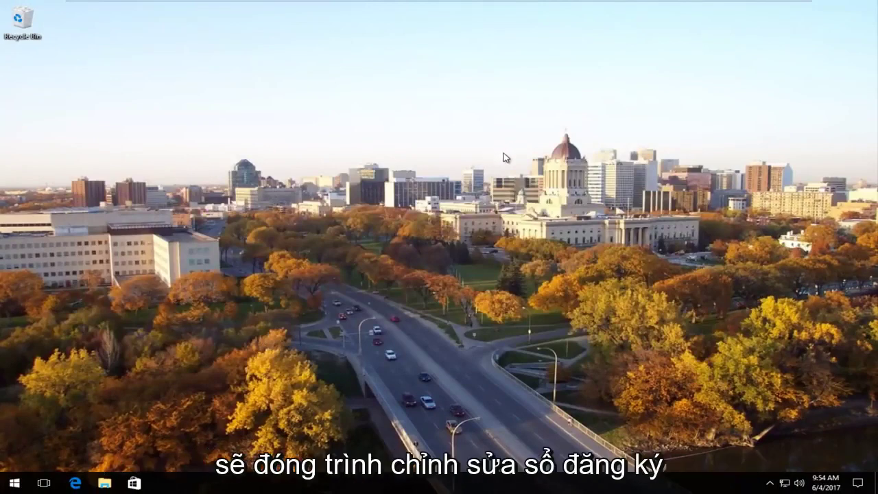
Step: Search 'network' to open Network and Sharing Center and move its window up-left
{"action": "key", "text": "super+s"}
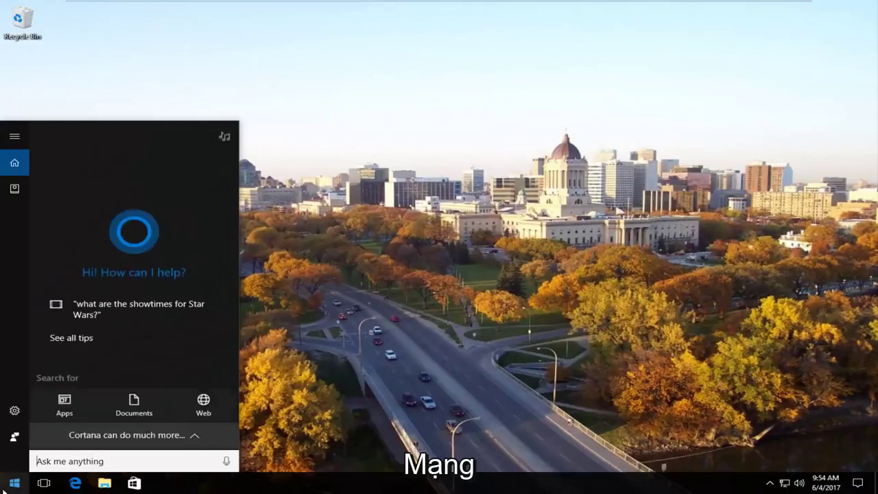
{"action": "type", "text": "nwe"}
{"action": "key", "text": "BackSpace"}
{"action": "key", "text": "BackSpace"}
{"action": "type", "text": "etwor"}
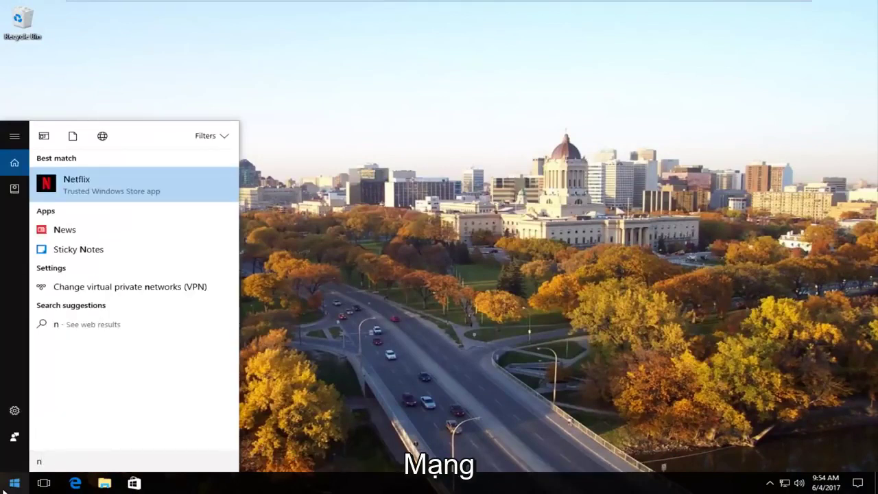
{"action": "type", "text": "k"}
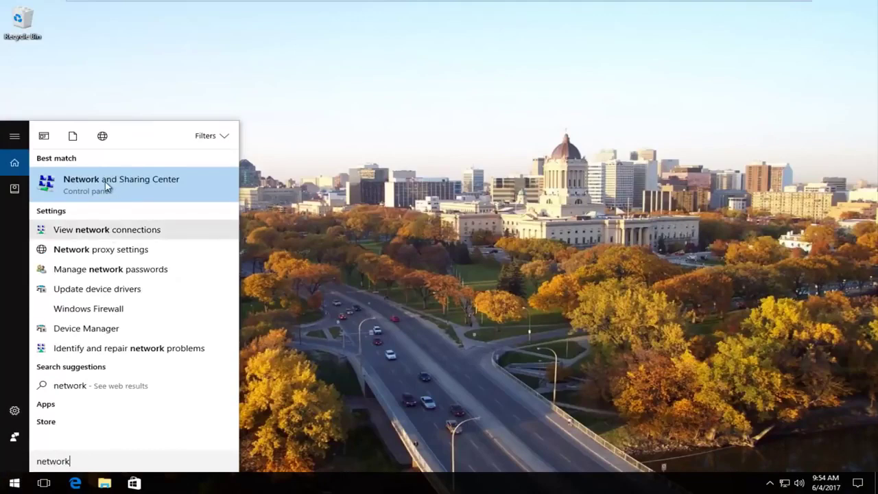
{"action": "left_click", "coordinate": [105, 184]}
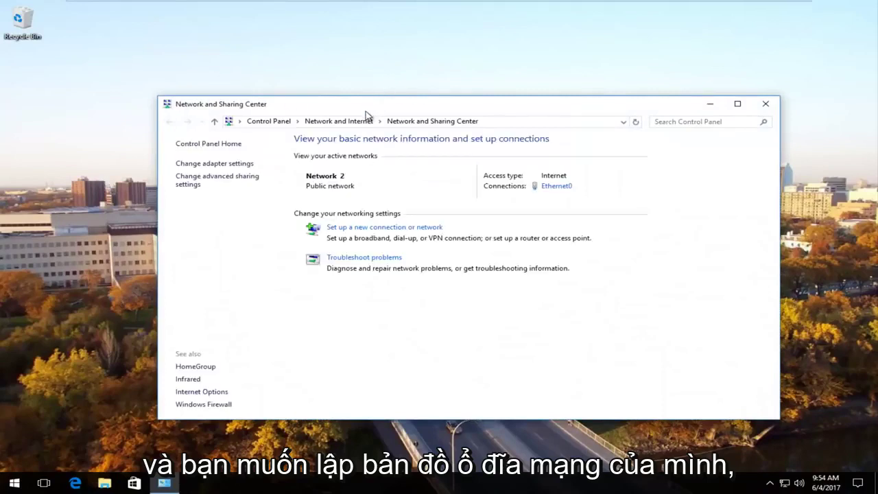
{"action": "left_click_drag", "start_coordinate": [373, 107], "coordinate": [364, 88]}
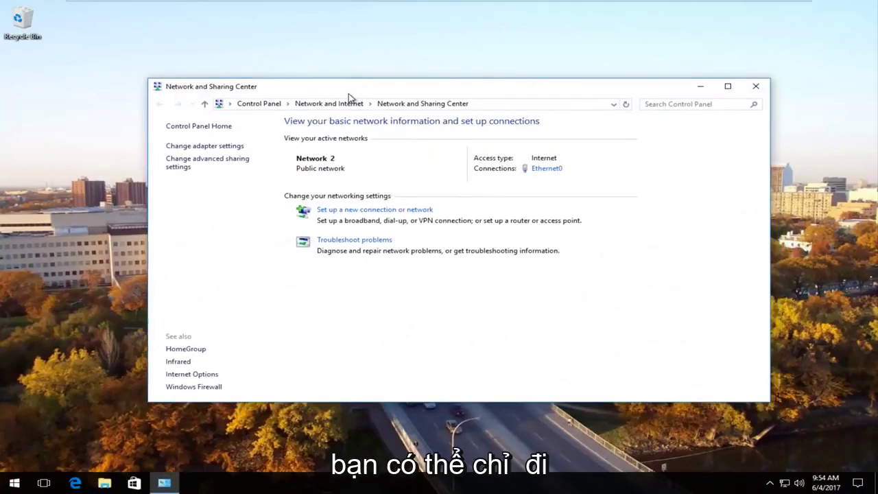